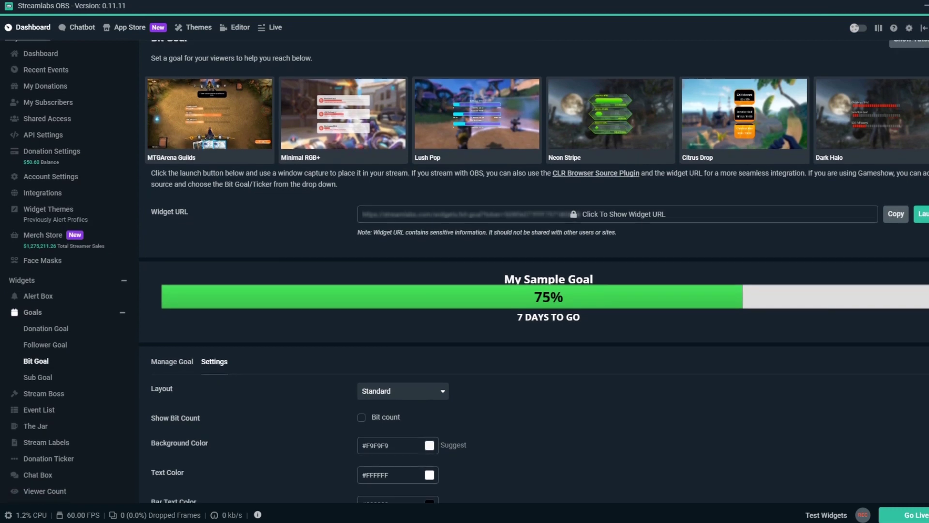
Review the Bit Goal widget's appearance settings, from layout and colors down to the custom HTML/CSS option.
scroll(465, 271, down, 2)
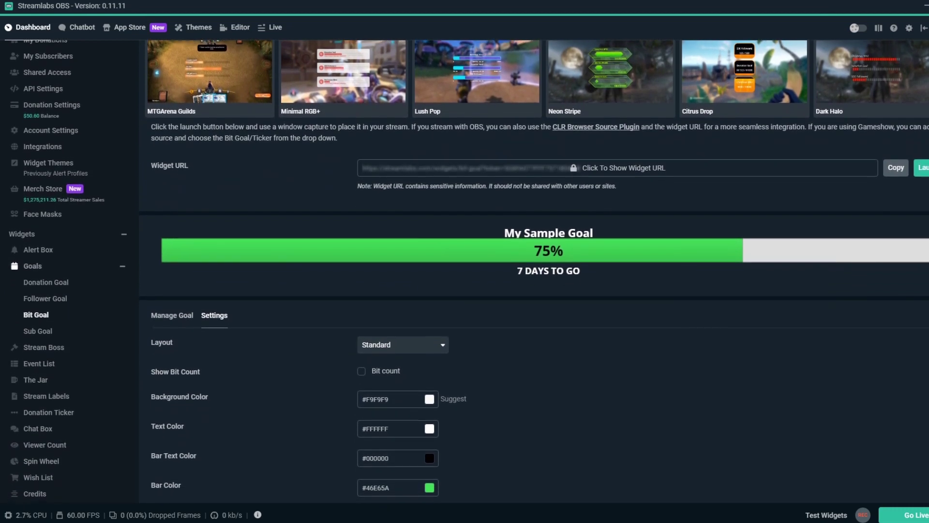
scroll(465, 271, down, 2)
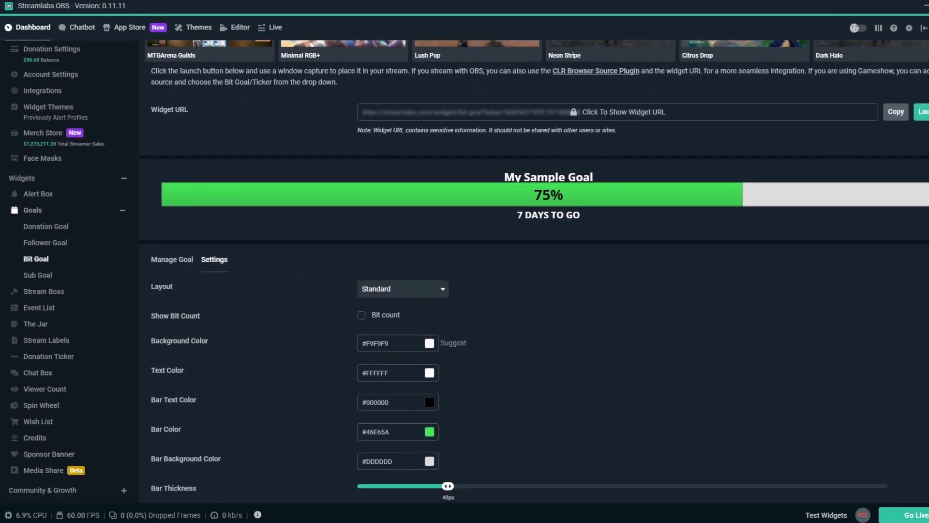
scroll(465, 271, down, 3)
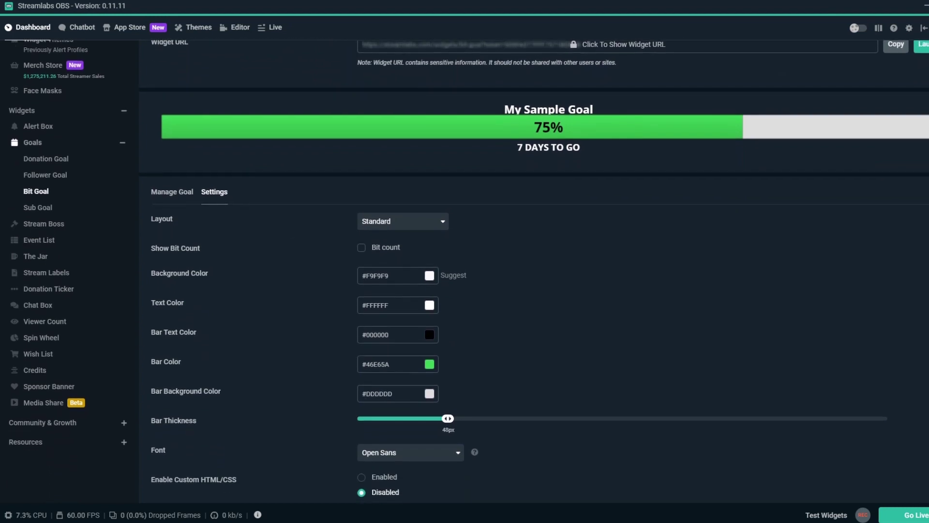
scroll(464, 271, down, 2)
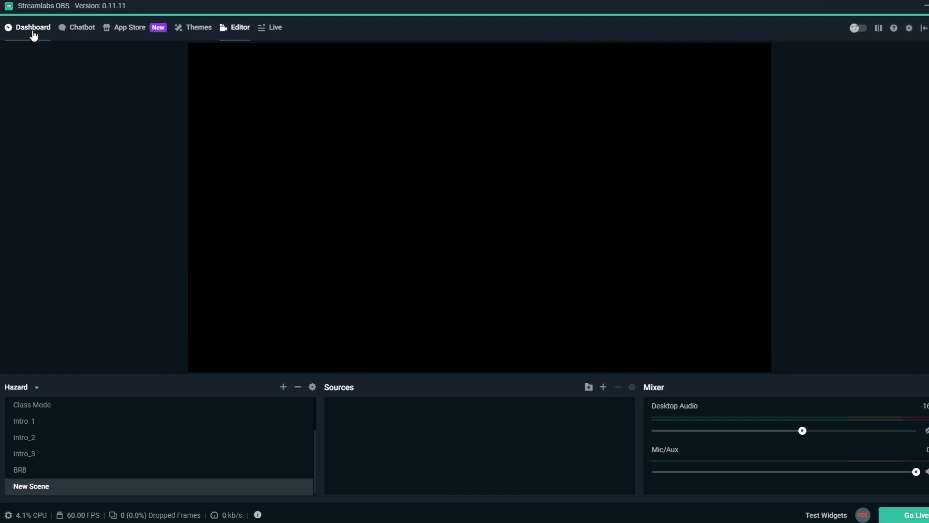
On the dashboard's Bit Goal page, start a goal titled New Mouse with goal amount 5000, starting amount 0 and end date 02/28/2019.
click(33, 36)
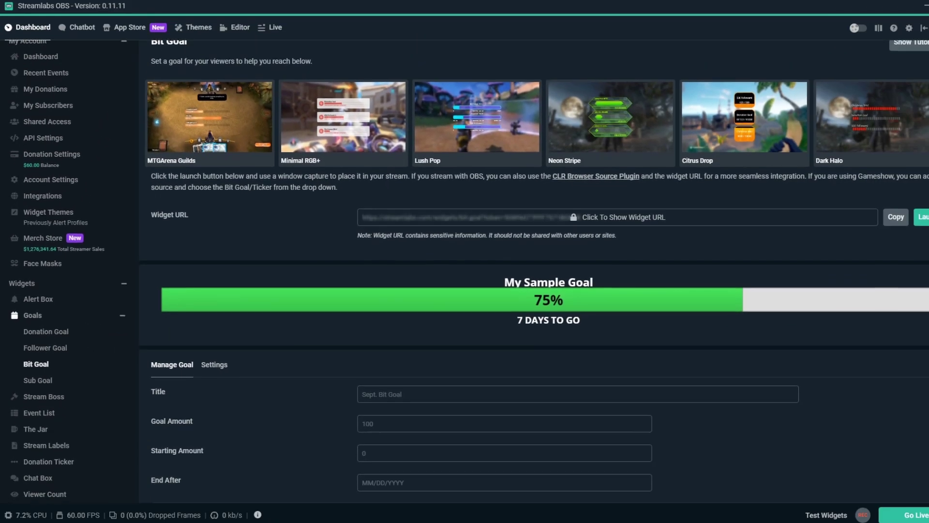
scroll(465, 271, down, 3)
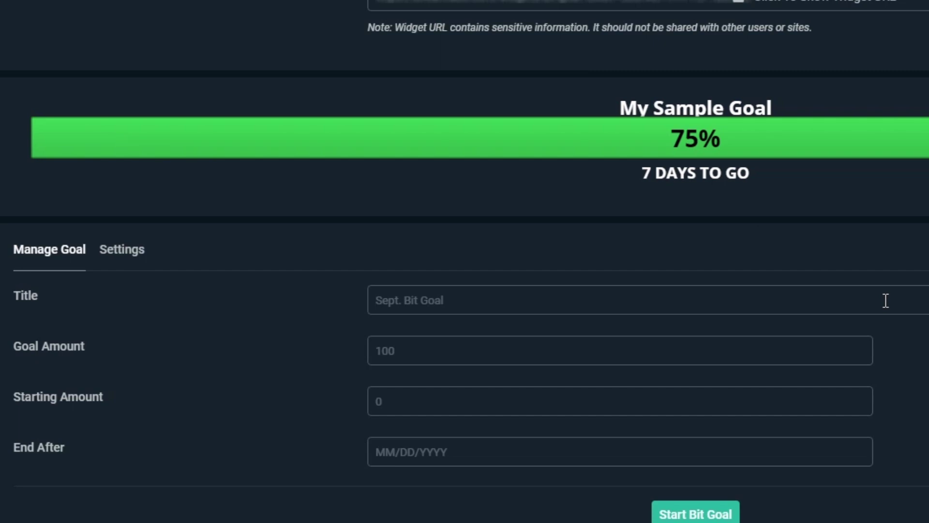
text(New Mouse)
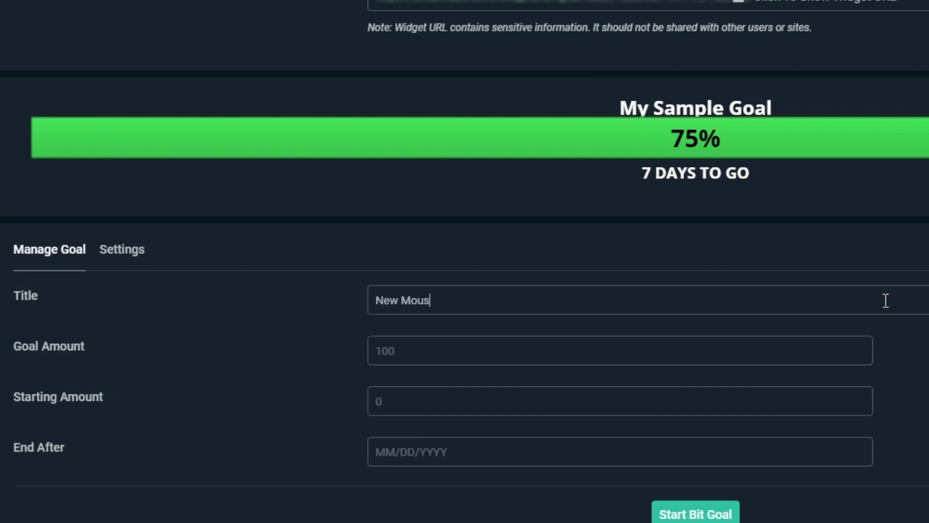
click(843, 347)
text(5000)
click(829, 412)
text(0)
click(828, 445)
text(02/)
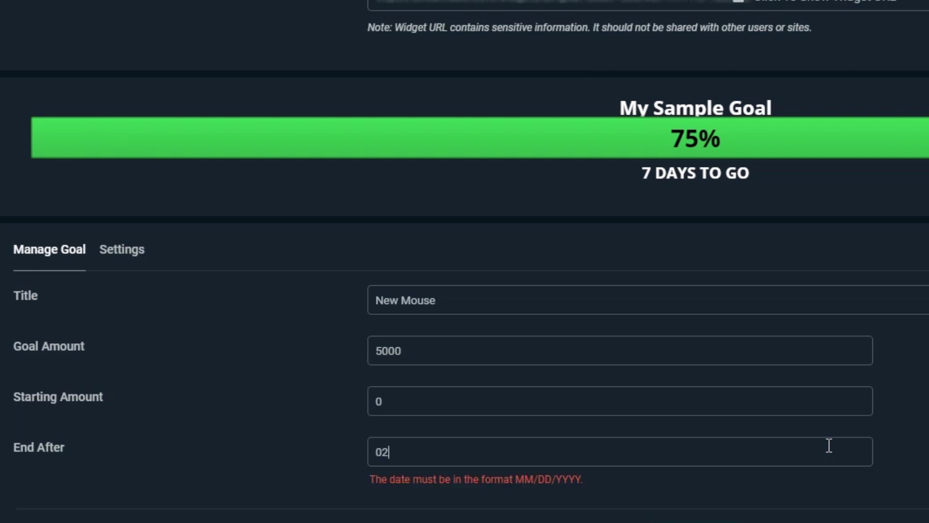
text(28/2019)
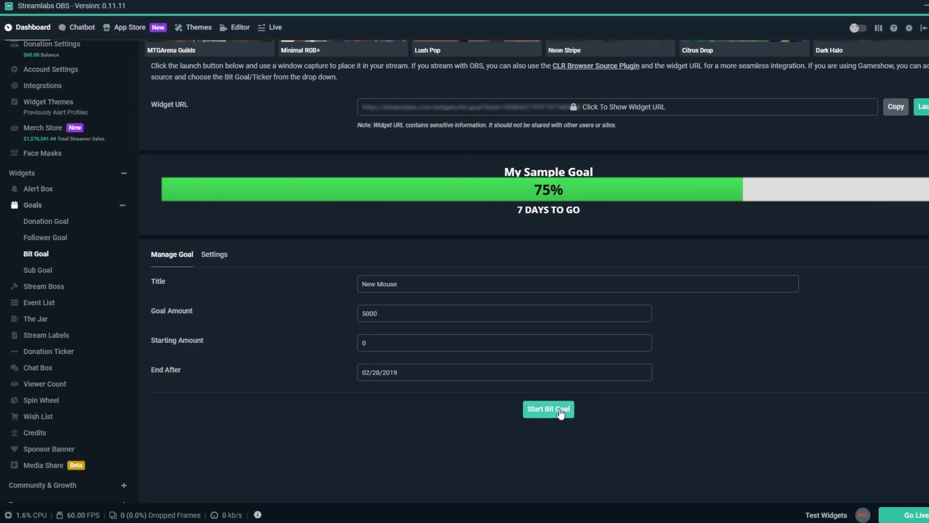
click(560, 410)
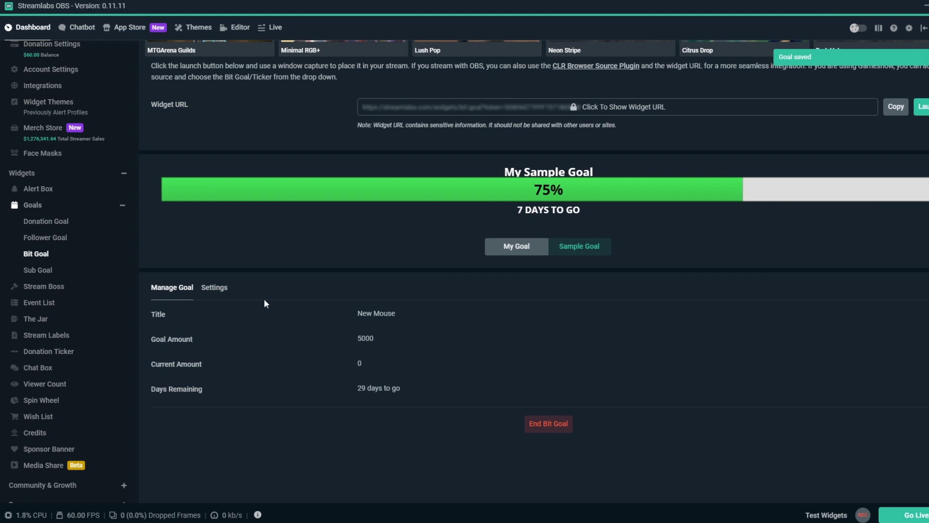
Open the bit goal's settings and check the available layout options.
click(217, 287)
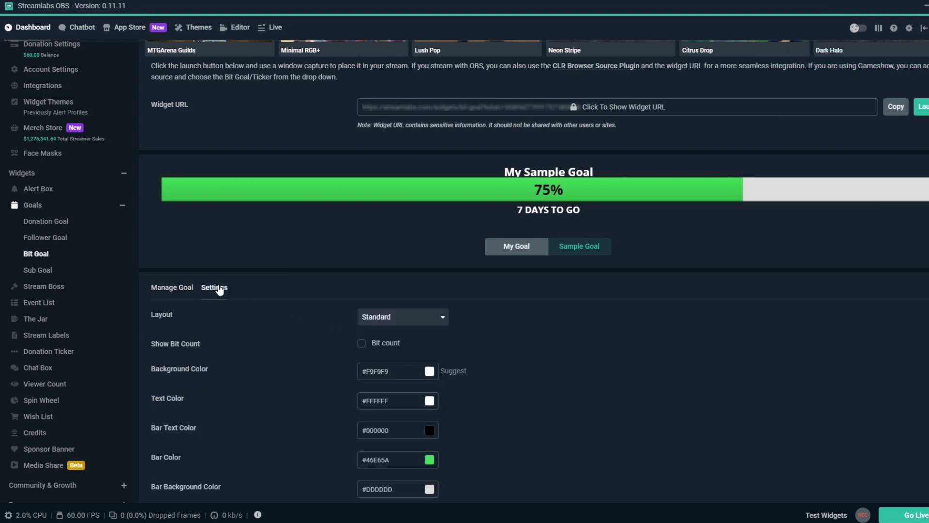
scroll(920, 358, down, 3)
click(430, 178)
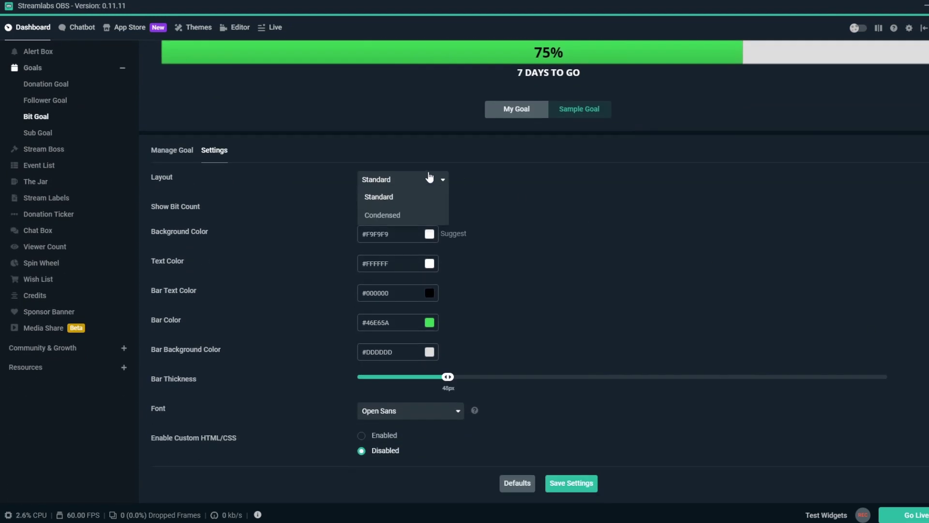
click(430, 178)
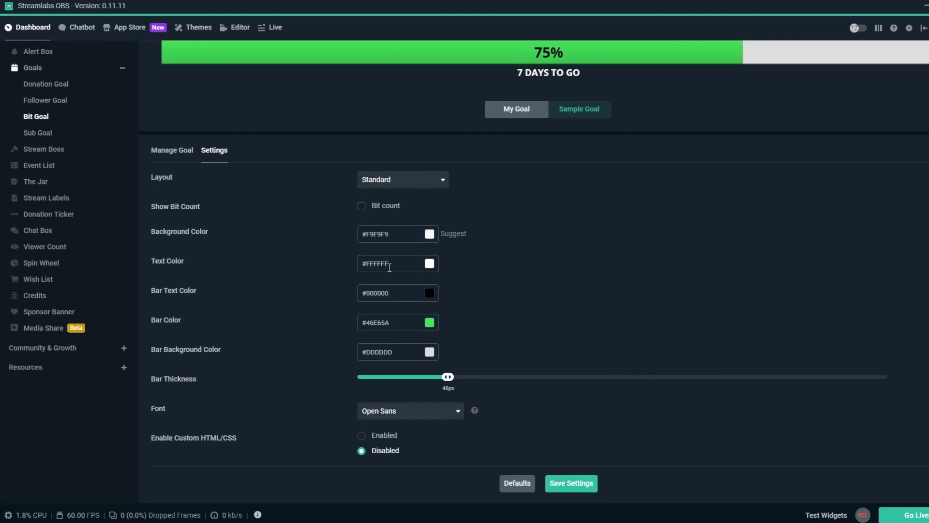
Enable custom HTML/CSS to examine the widget's HTML, CSS and JS code, and disable it again.
click(361, 435)
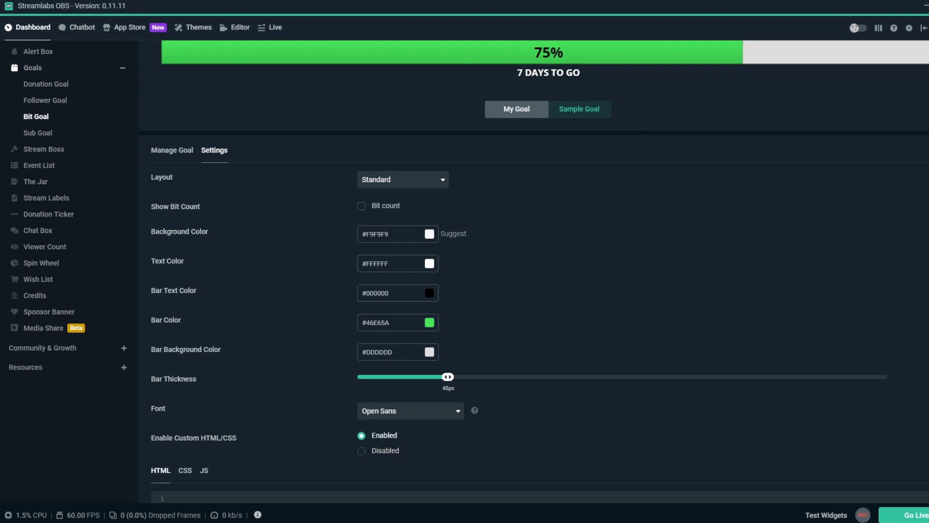
scroll(899, 457, down, 5)
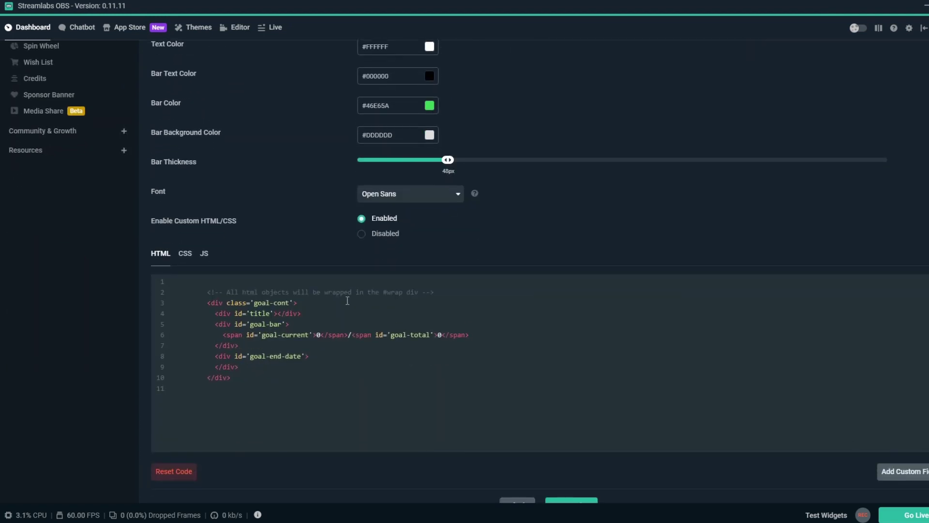
click(190, 258)
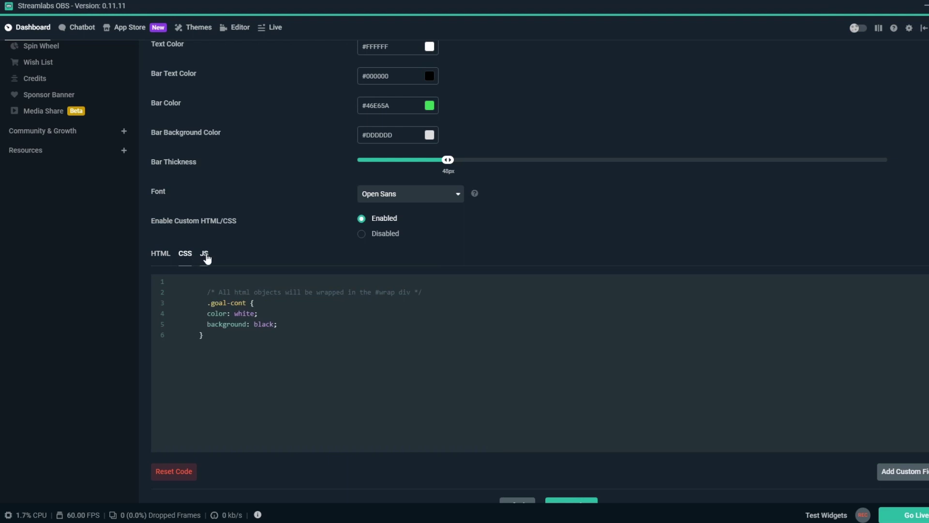
click(205, 256)
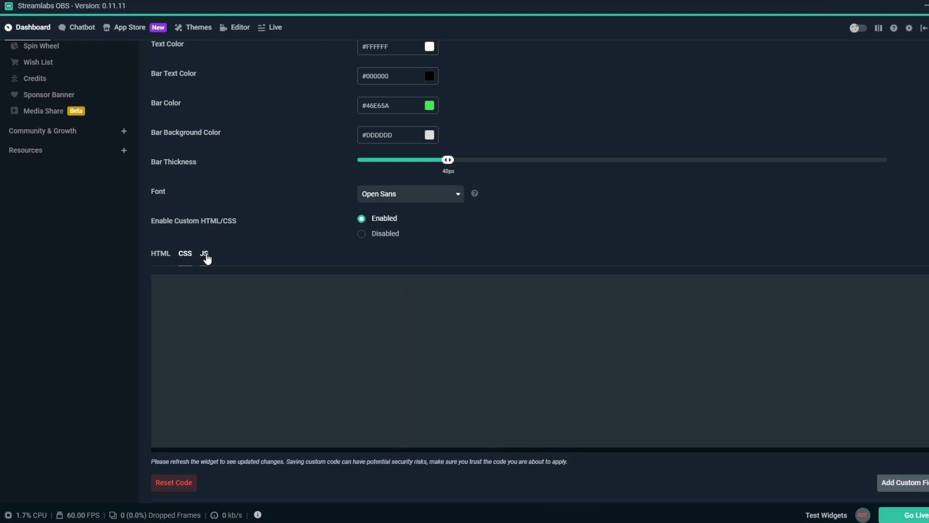
click(368, 234)
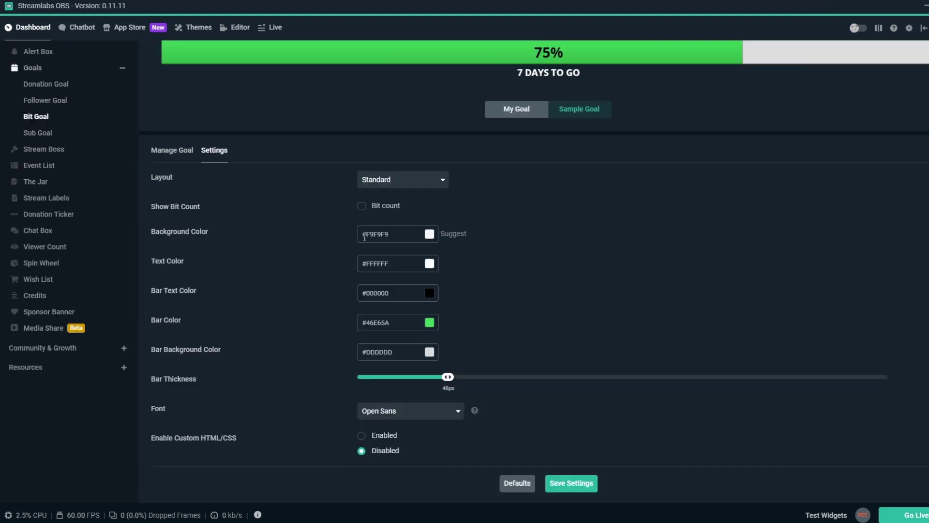
Save the bit goal's settings and copy its widget URL.
click(572, 489)
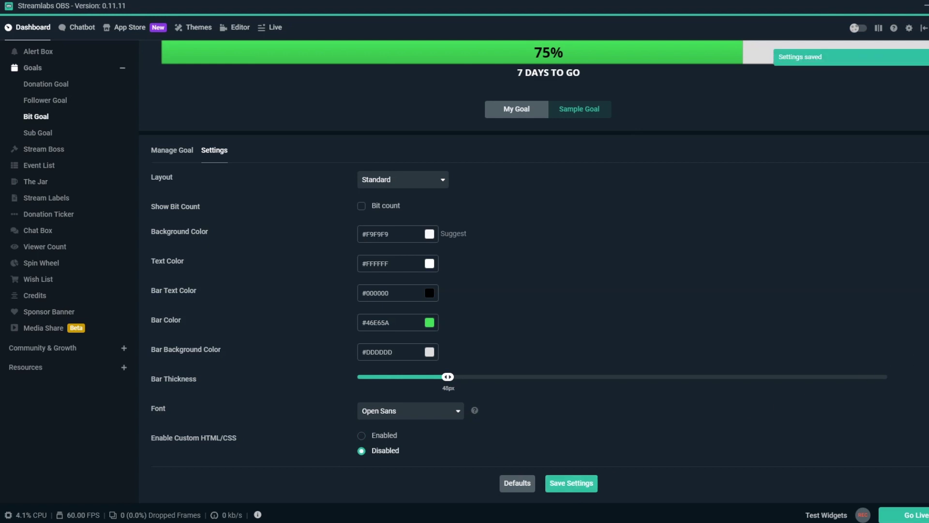
scroll(532, 271, up, 5)
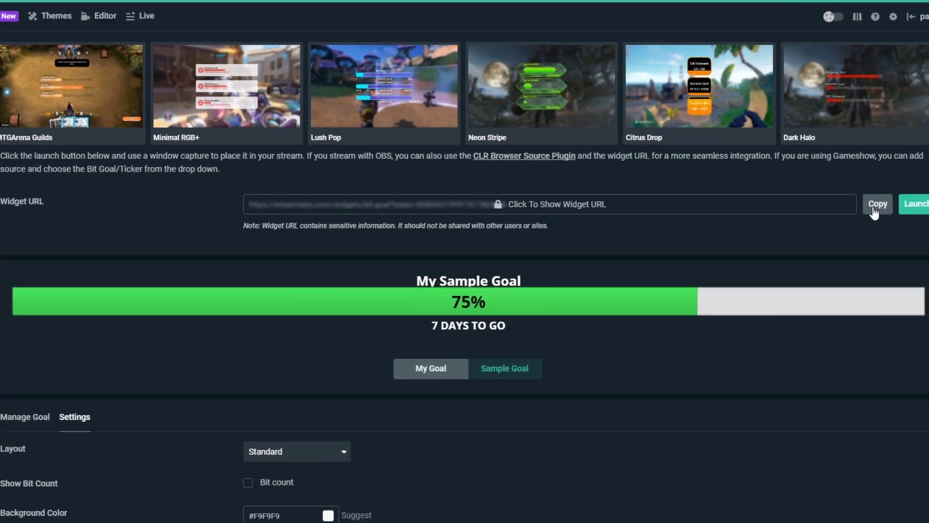
click(896, 188)
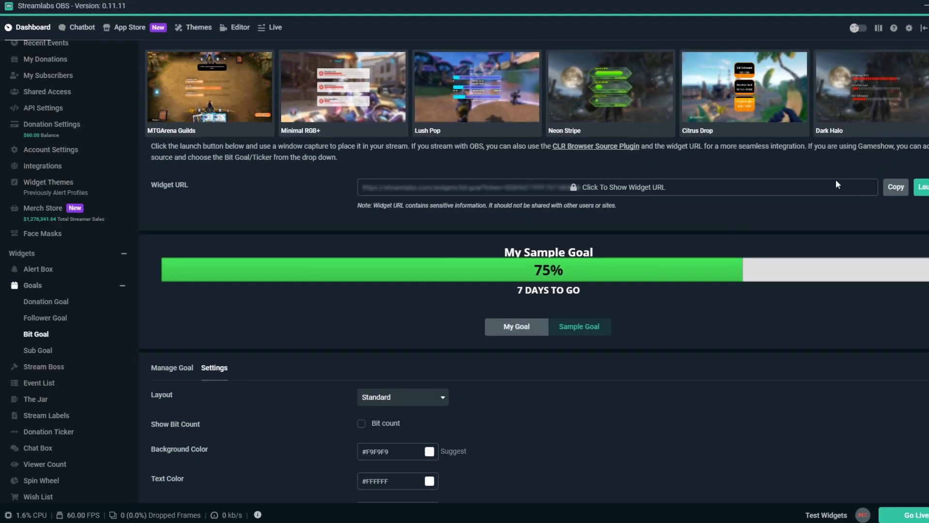
Add a new Bit Goal widget source named Bit Goal to the scene in the Editor, accepting its current settings.
click(239, 30)
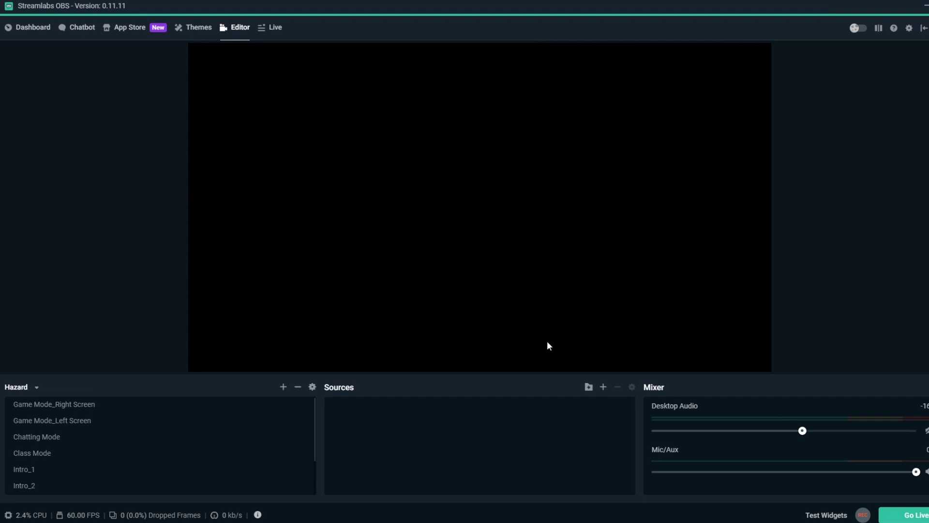
click(603, 386)
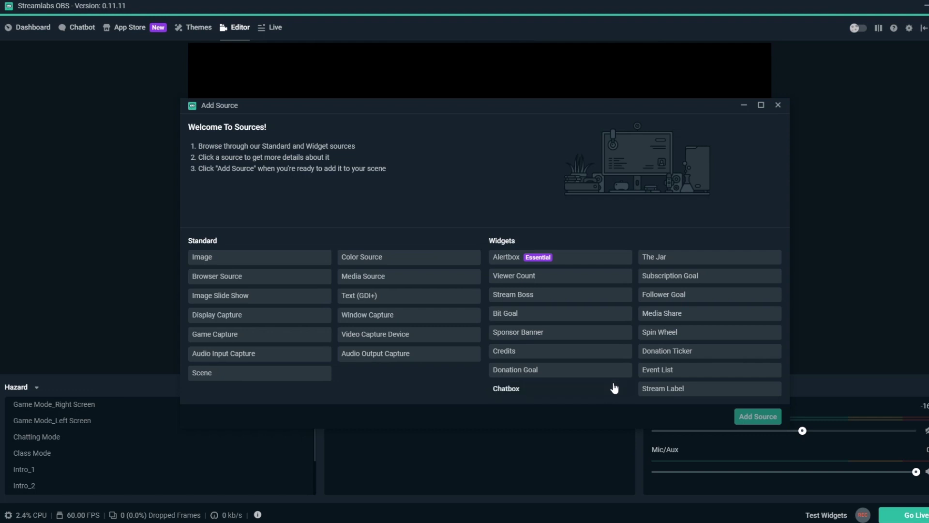
click(614, 323)
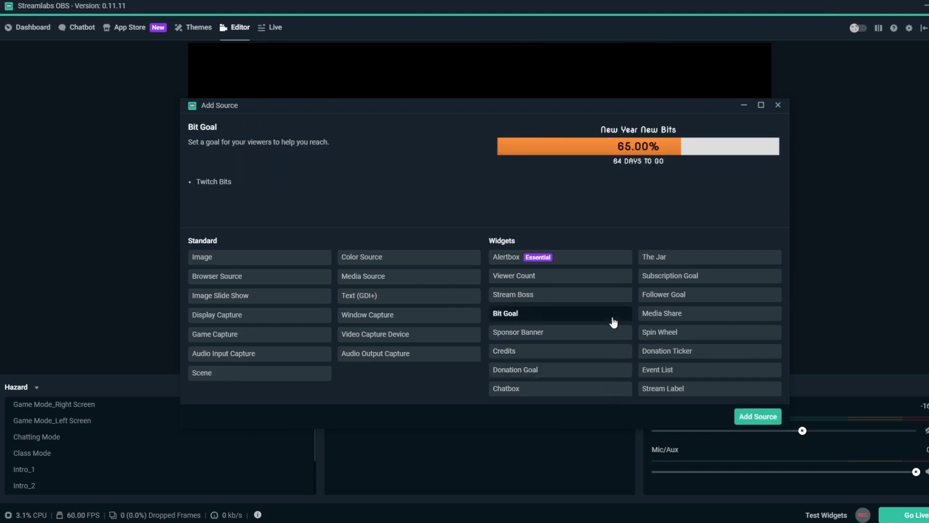
click(757, 416)
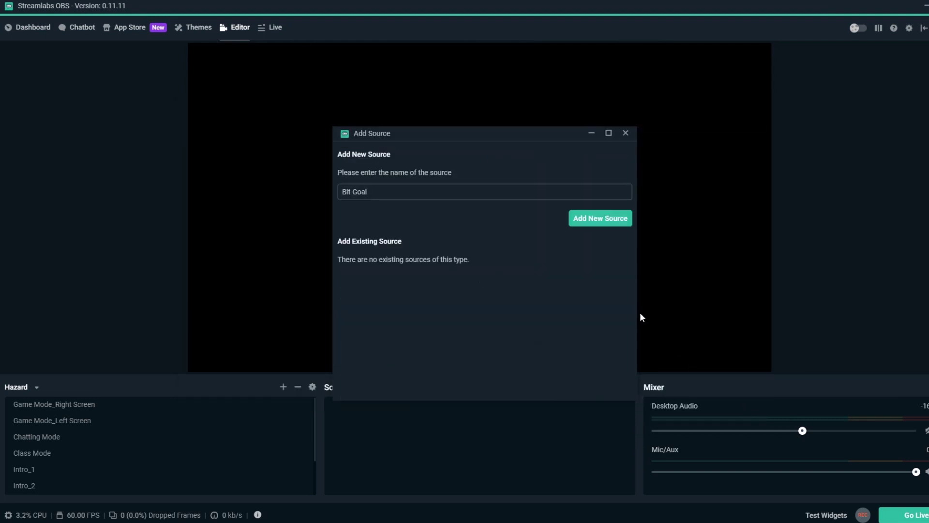
click(592, 218)
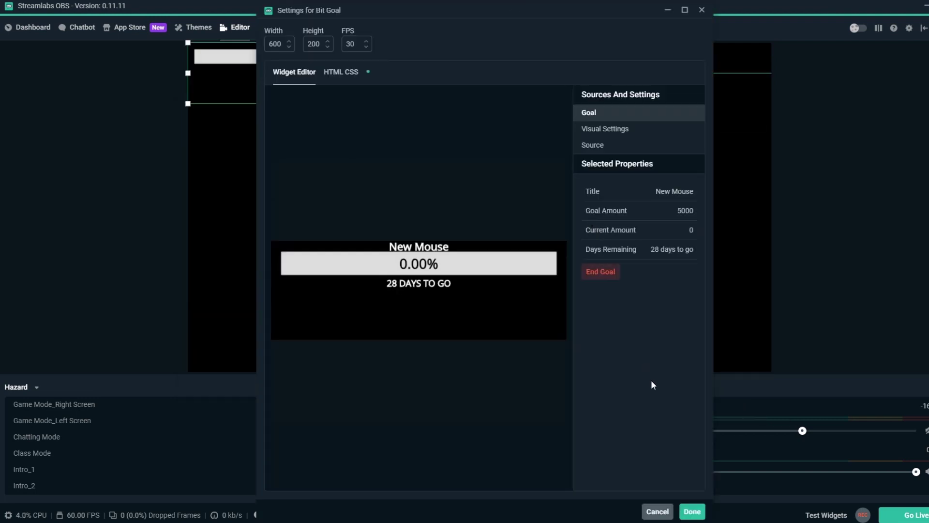
click(692, 511)
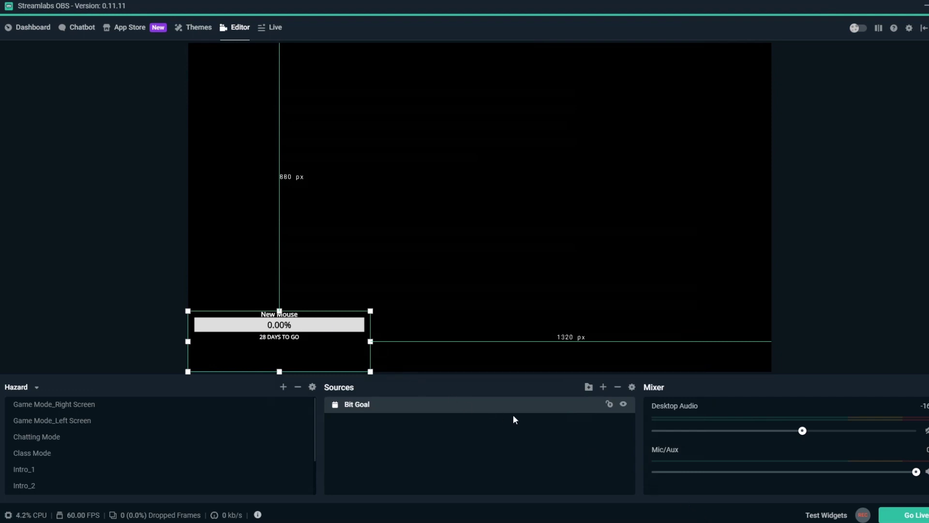
Add a new browser source named Browser Source that uses the copied bit goal widget URL.
click(602, 387)
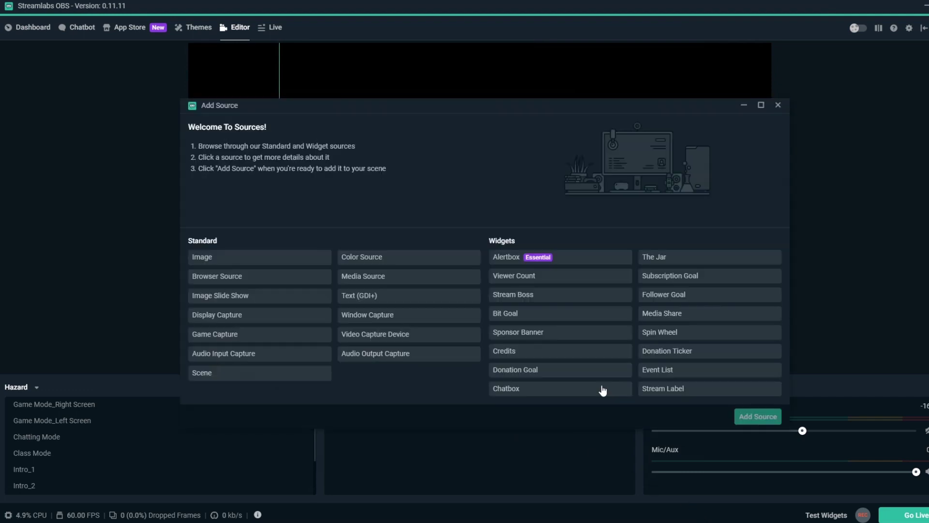
click(297, 287)
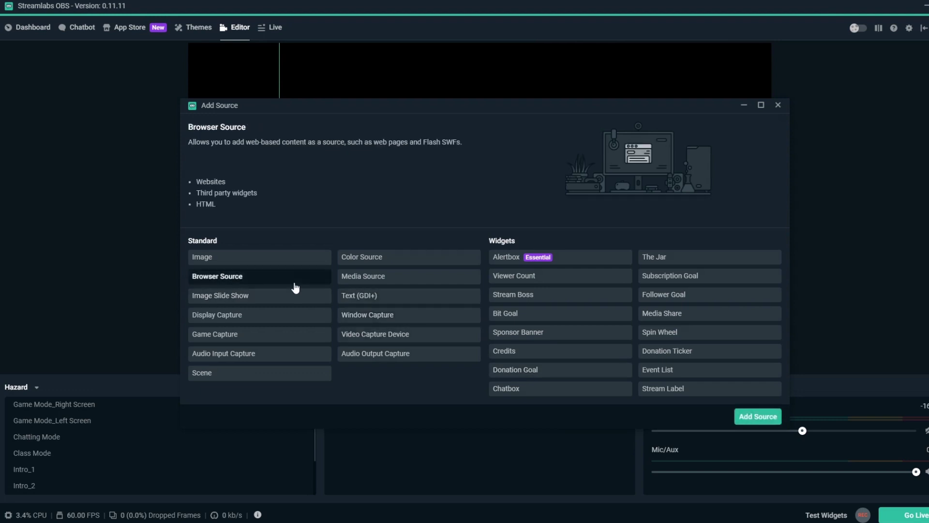
click(745, 416)
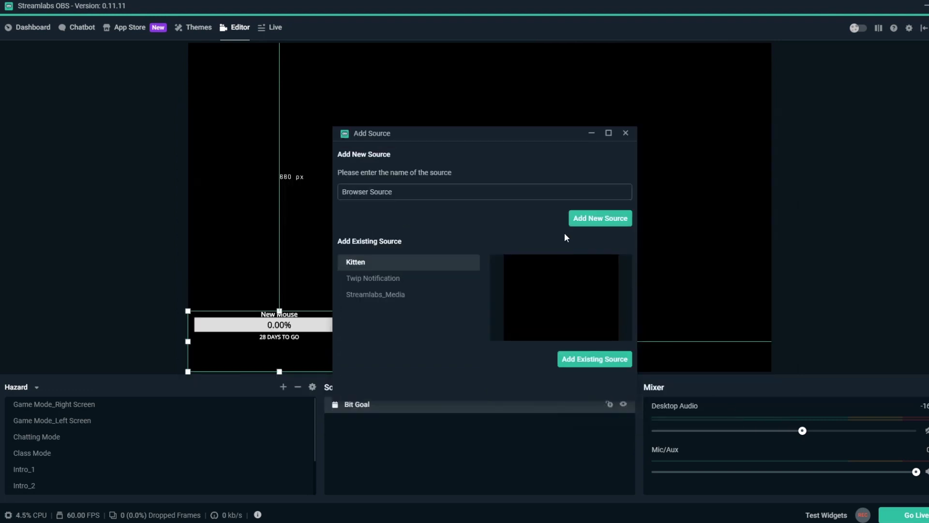
click(573, 222)
drag(559, 216, 391, 223)
key(ctrl+v)
click(609, 459)
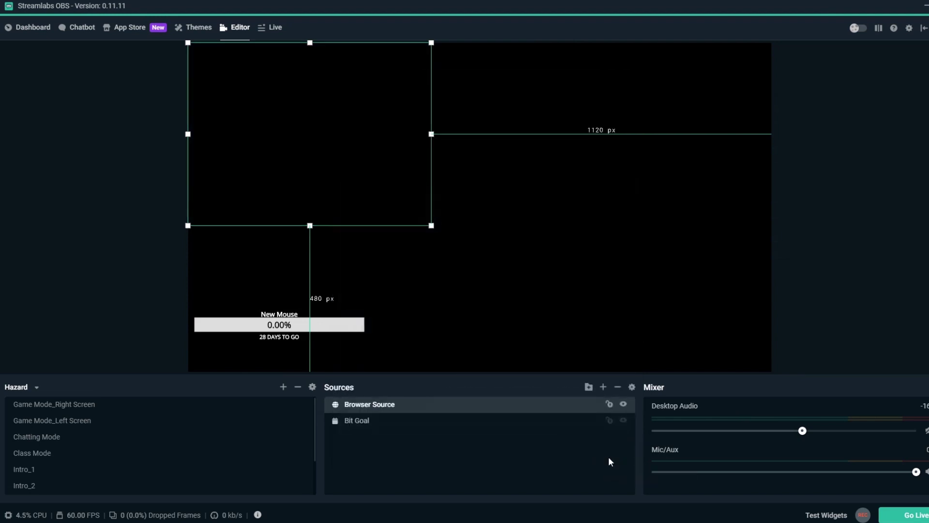
Move the browser source to the upper middle of the canvas and the Bit Goal widget below it, about 489 px from the top.
drag(362, 70, 527, 144)
drag(357, 327, 538, 206)
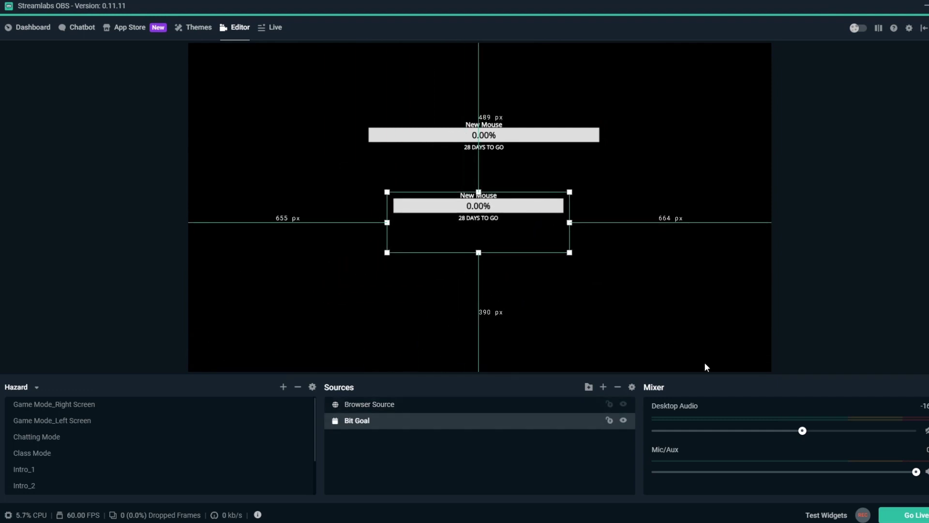